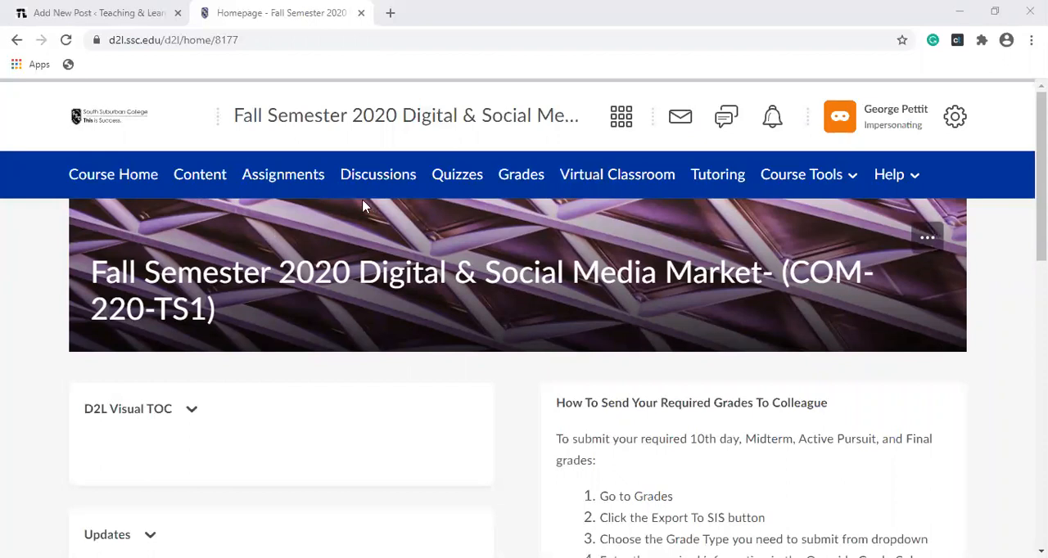
Step: Go to the course's grade entry list and open the Export to SIS page
left_click(521, 175)
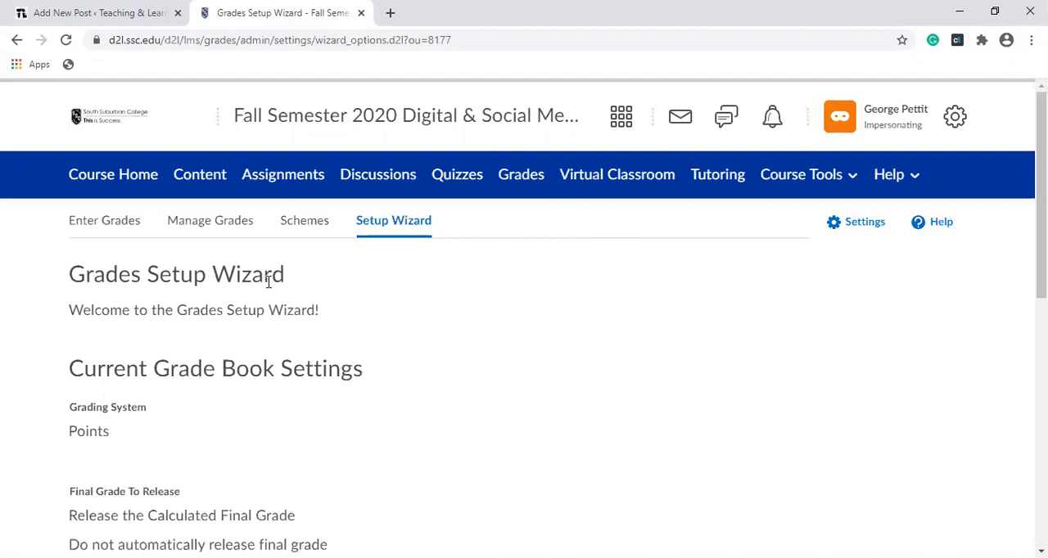
left_click(95, 221)
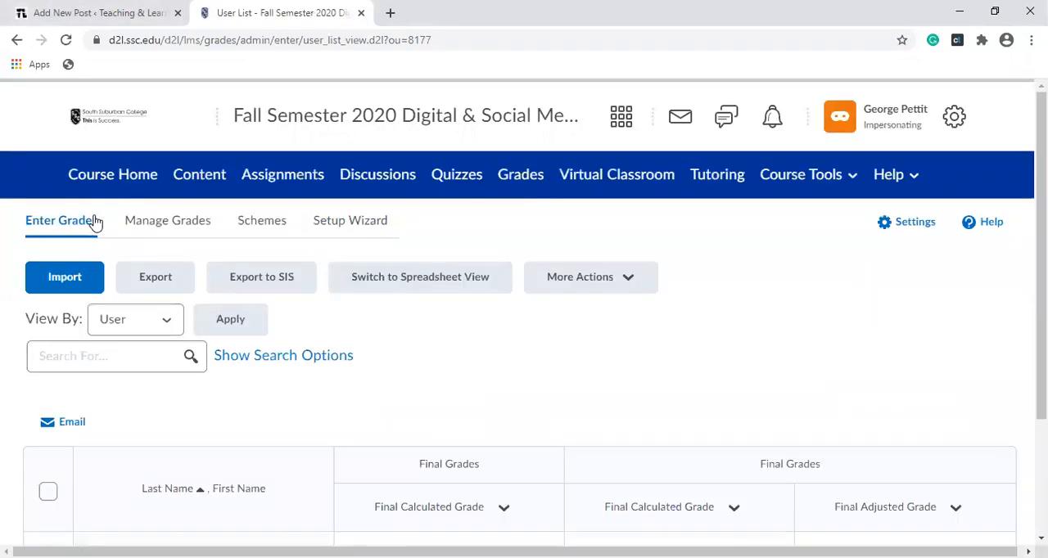
left_click(280, 292)
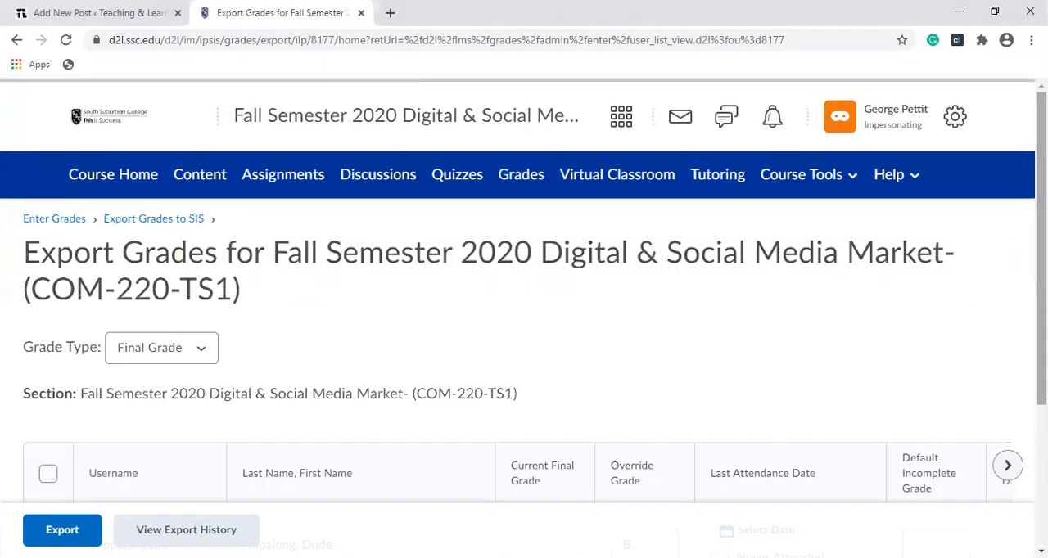
Step: Set the grade type for the SIS export to Midterm 3
scroll(524, 315, "down", 1)
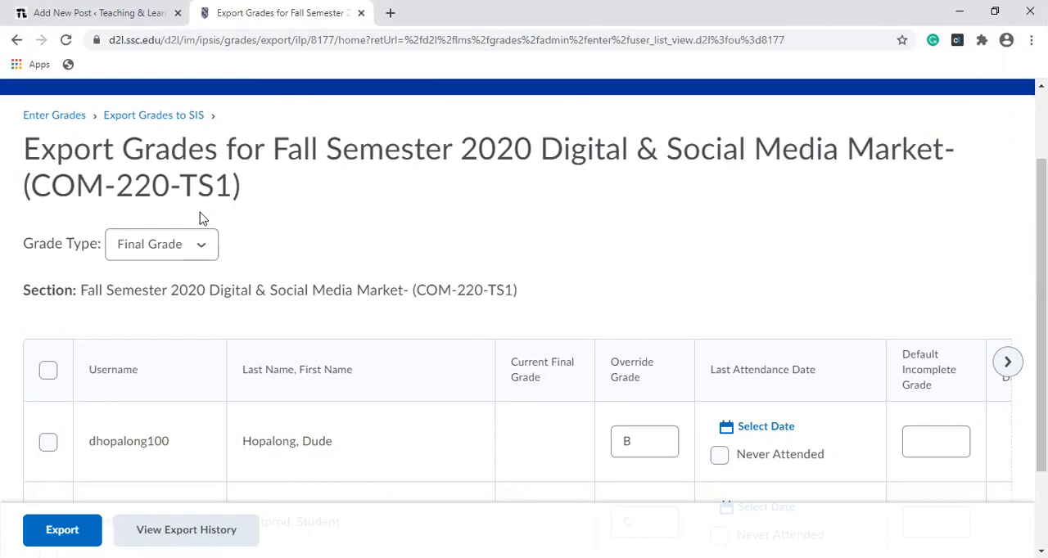
left_click(200, 244)
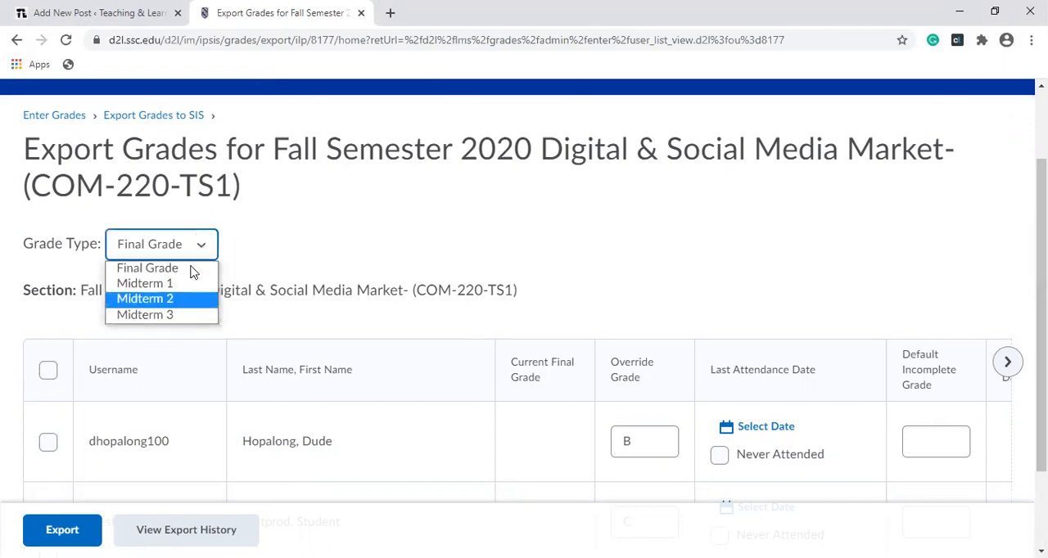
left_click(198, 319)
scroll(199, 325, "up", 2)
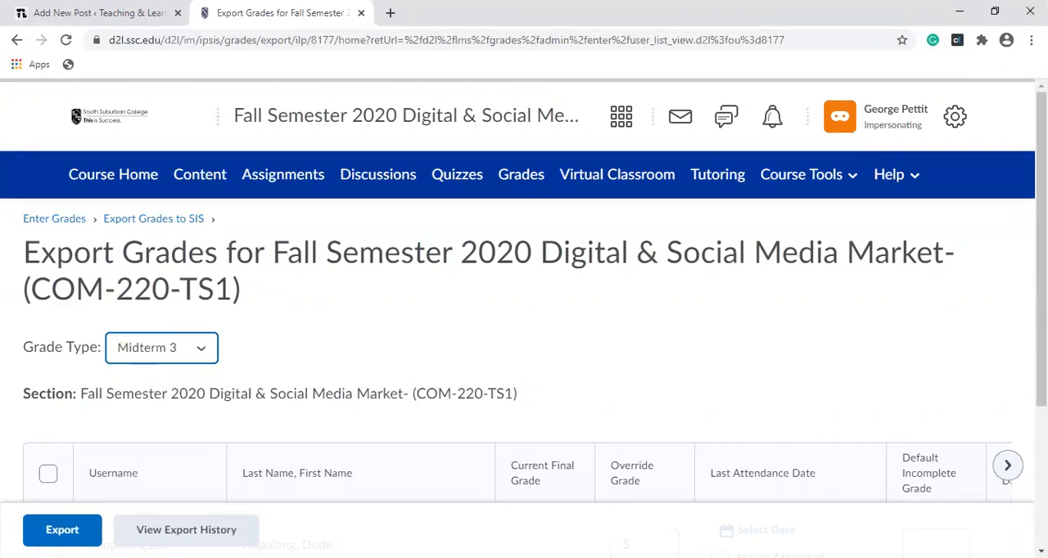
scroll(1040, 286, "down", 3)
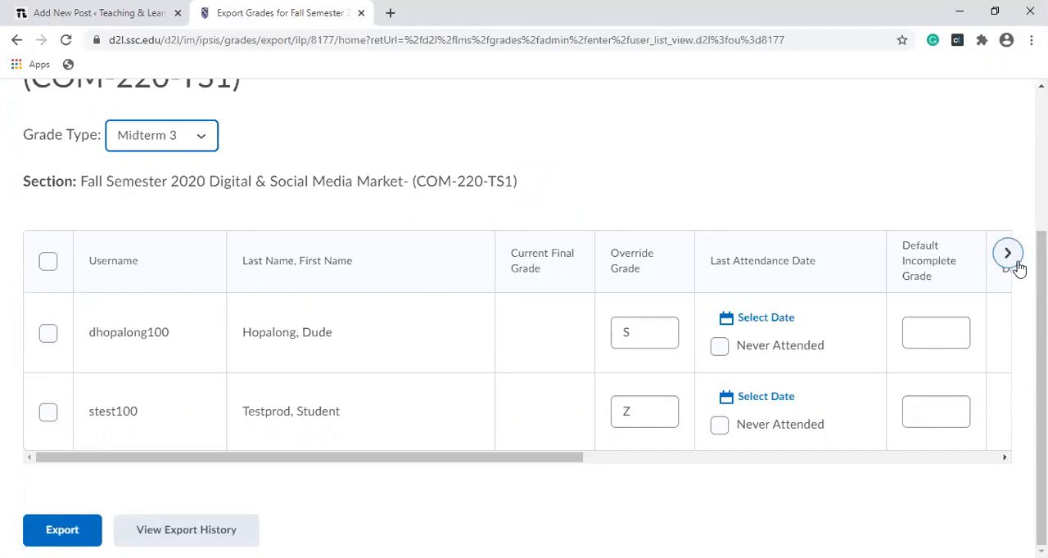
Step: Check the Midterm 3 override grades and each student's status, history and submission date
left_click(645, 331)
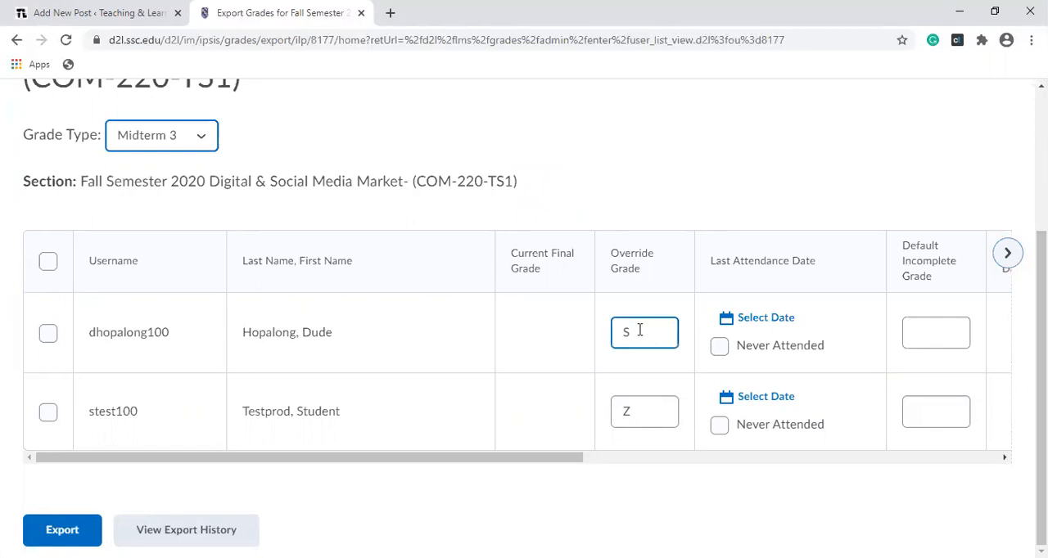
left_click(675, 367)
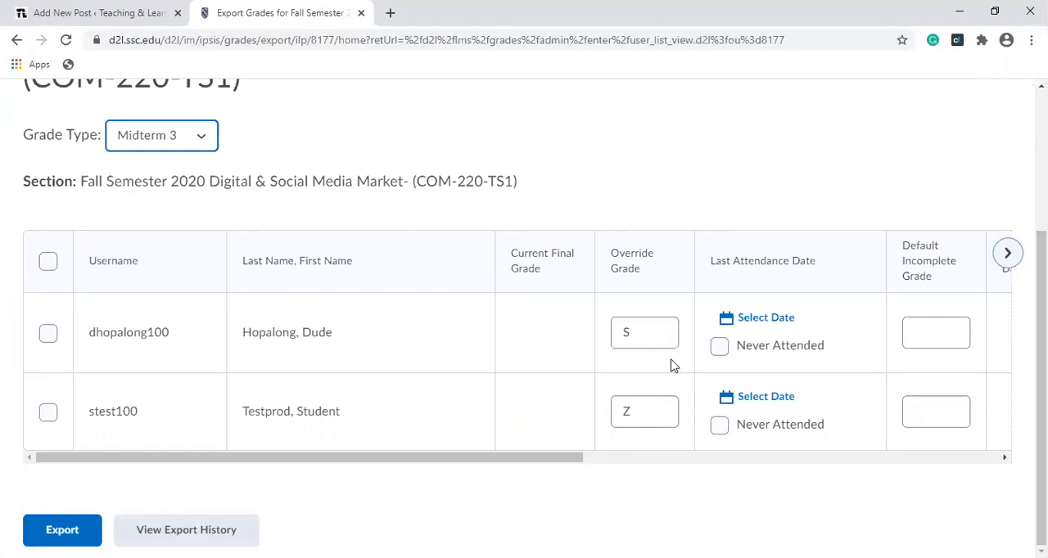
left_click(1007, 257)
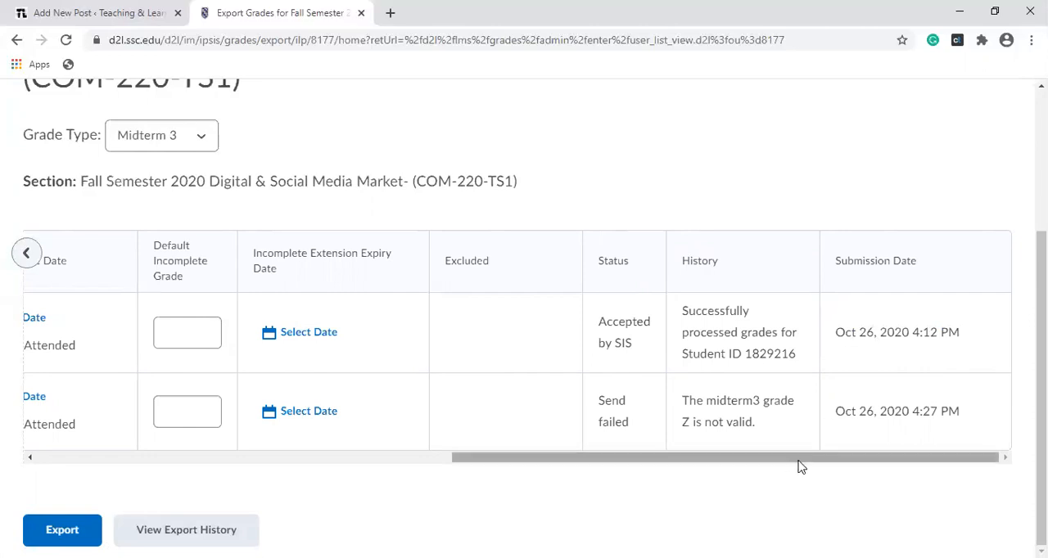
left_click_drag(795, 458, 421, 468)
left_click(571, 405)
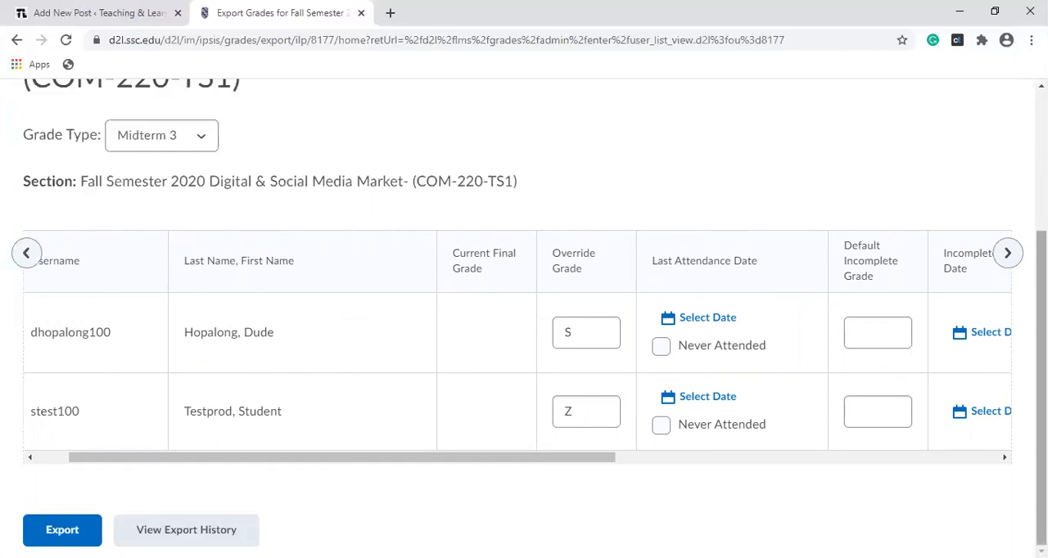
left_click(1007, 254)
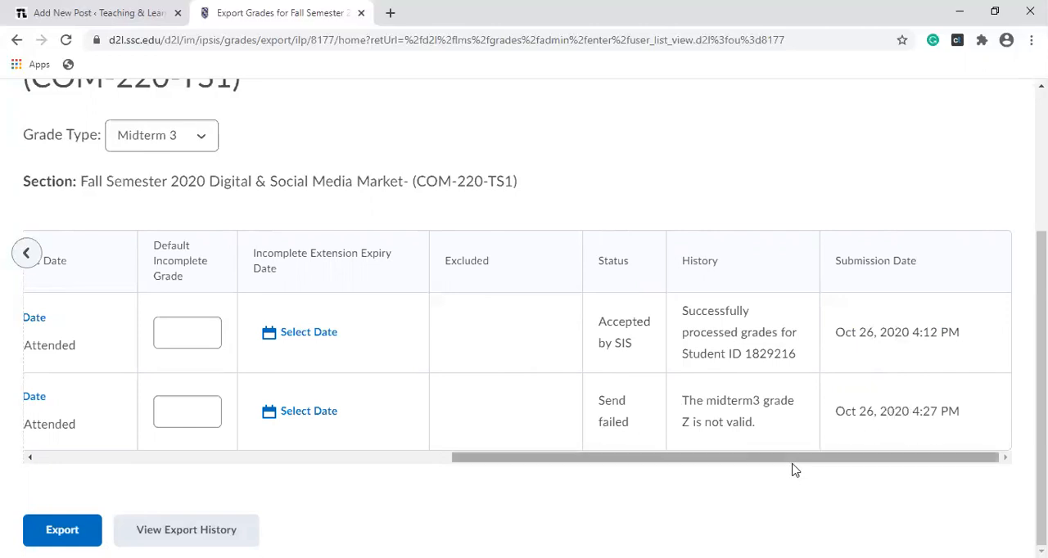
Step: Set the second student's Midterm 3 override grade to NS
left_click_drag(793, 470, 470, 481)
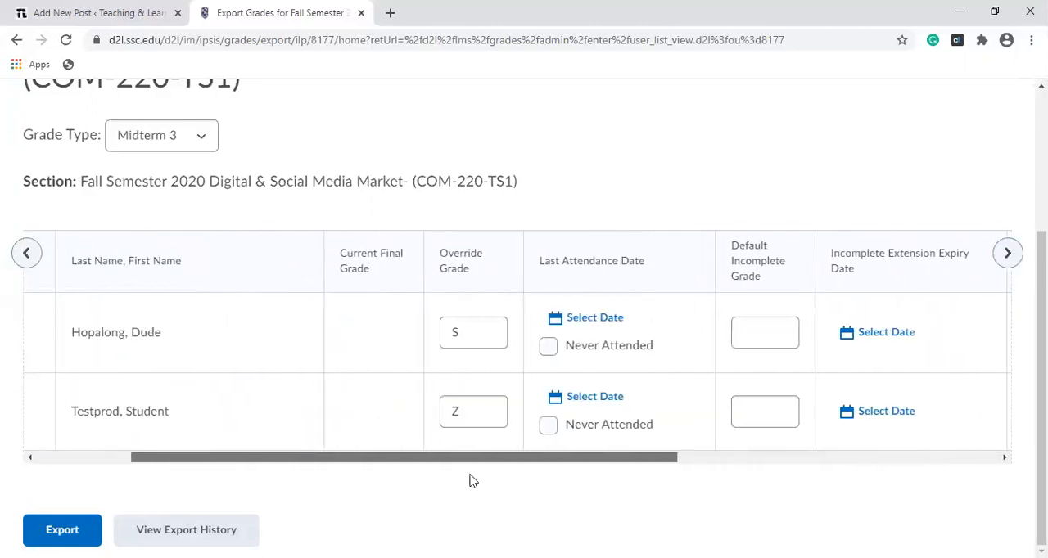
left_click(475, 418)
key("BackSpace")
type("NS")
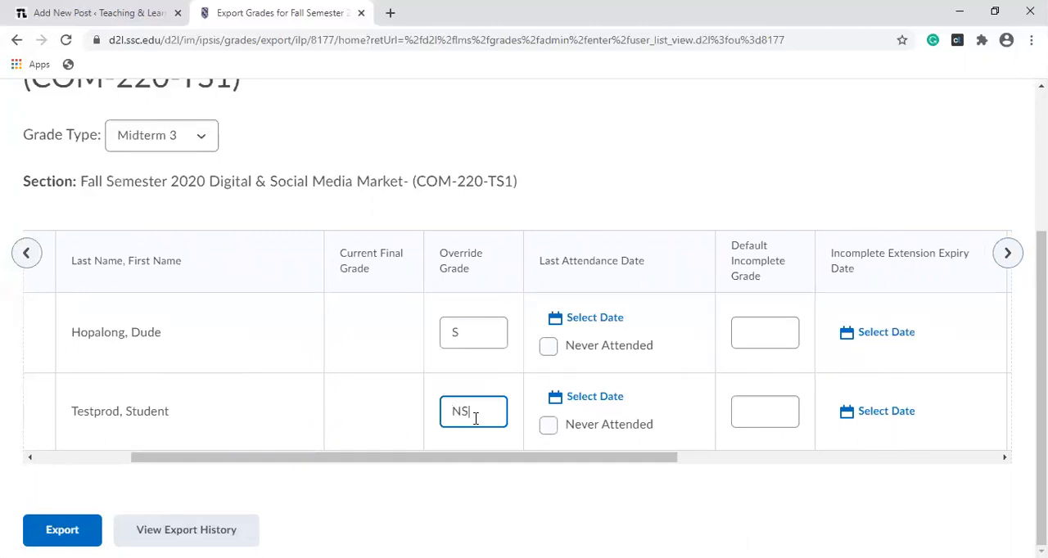
left_click_drag(469, 459, 346, 460)
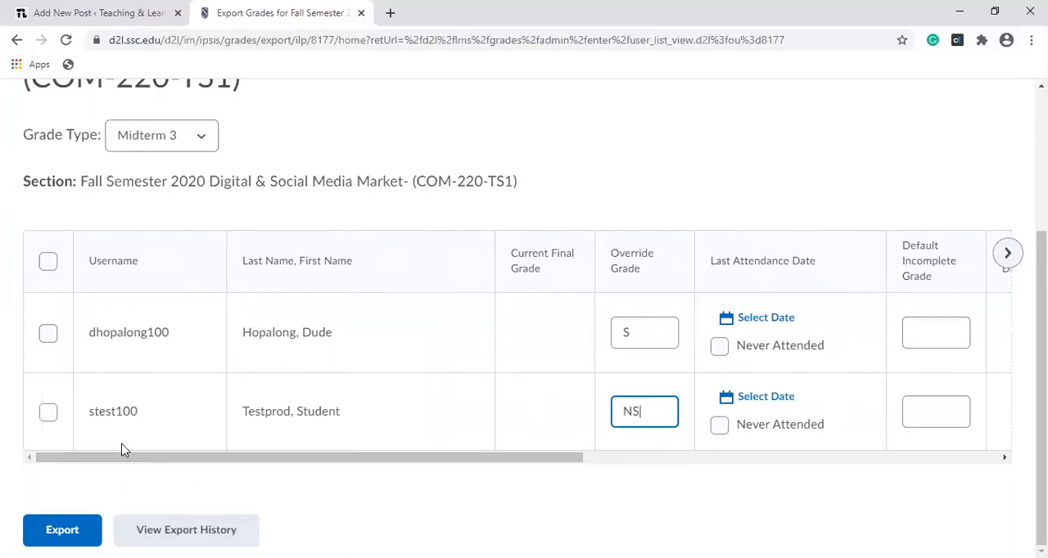
Step: Select only the second student, mark them as Never Attended, and export the Midterm 3 grade to SIS
left_click(47, 414)
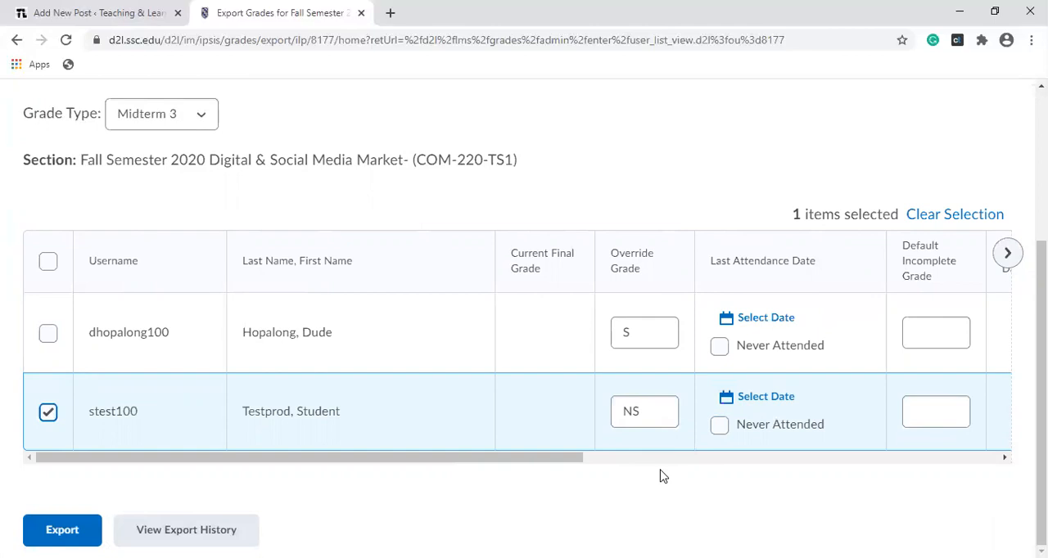
left_click(719, 429)
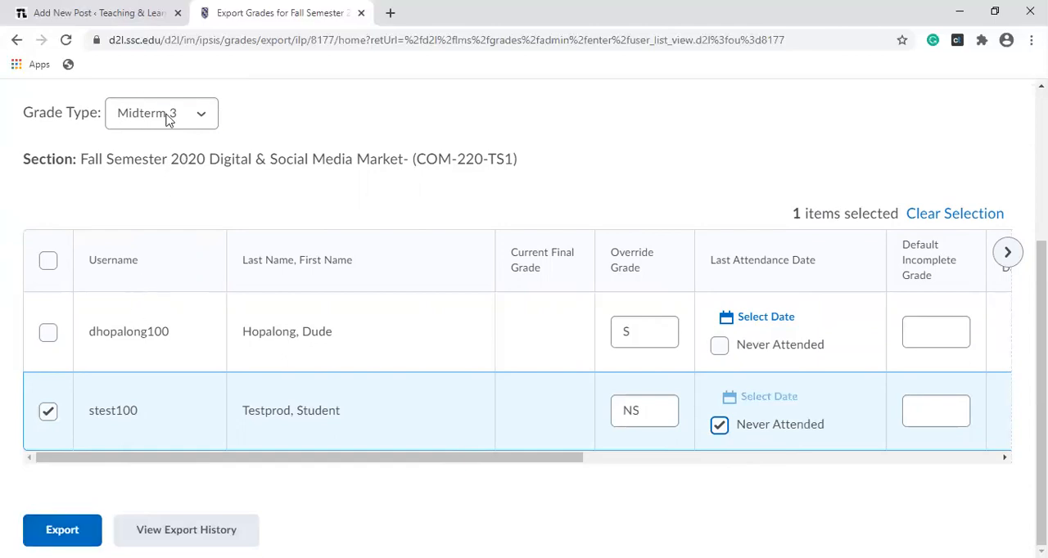
left_click(46, 532)
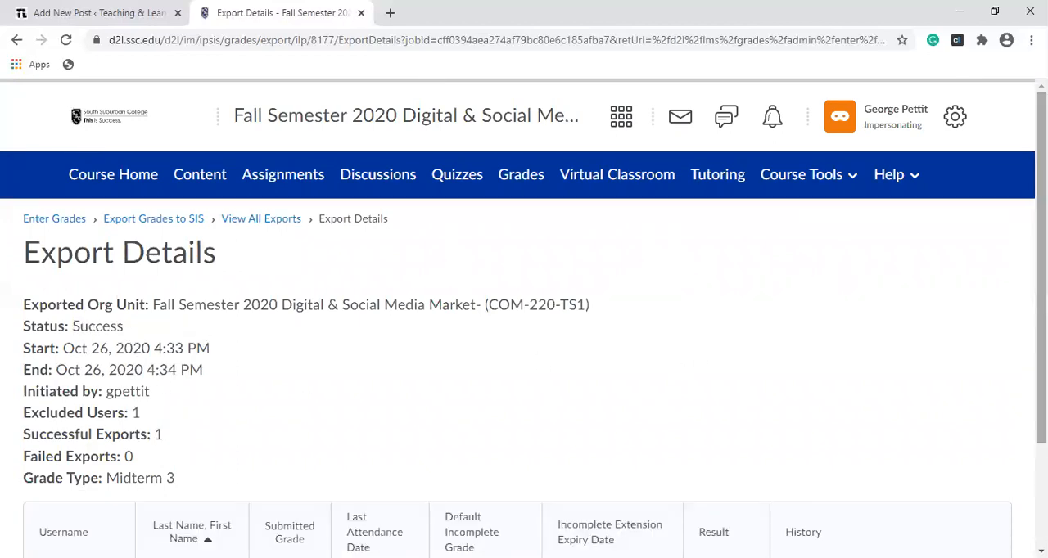
Step: Review the export details, including each student's submitted grade, attendance, result and history
scroll(1040, 344, "down", 2)
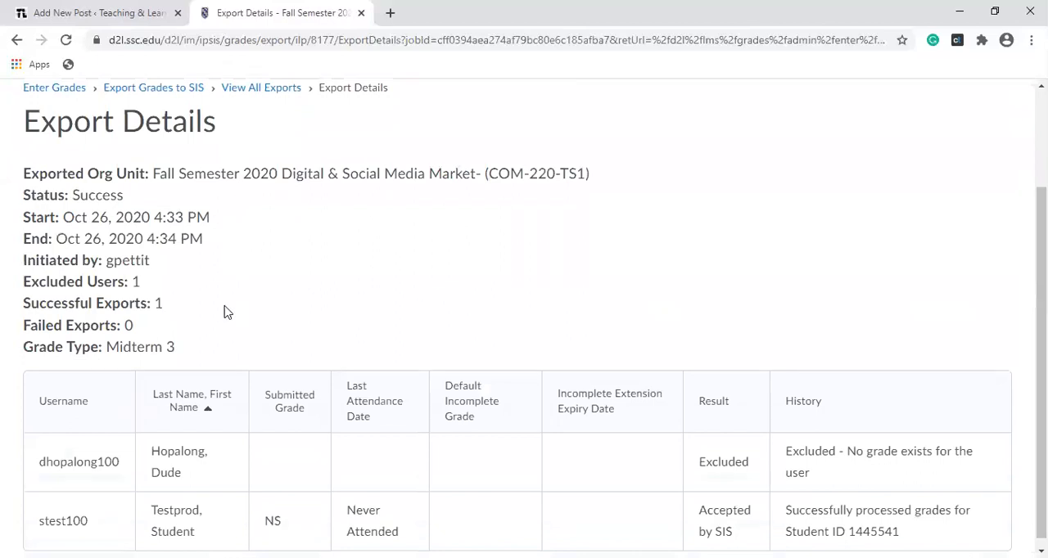
scroll(1041, 344, "down", 1)
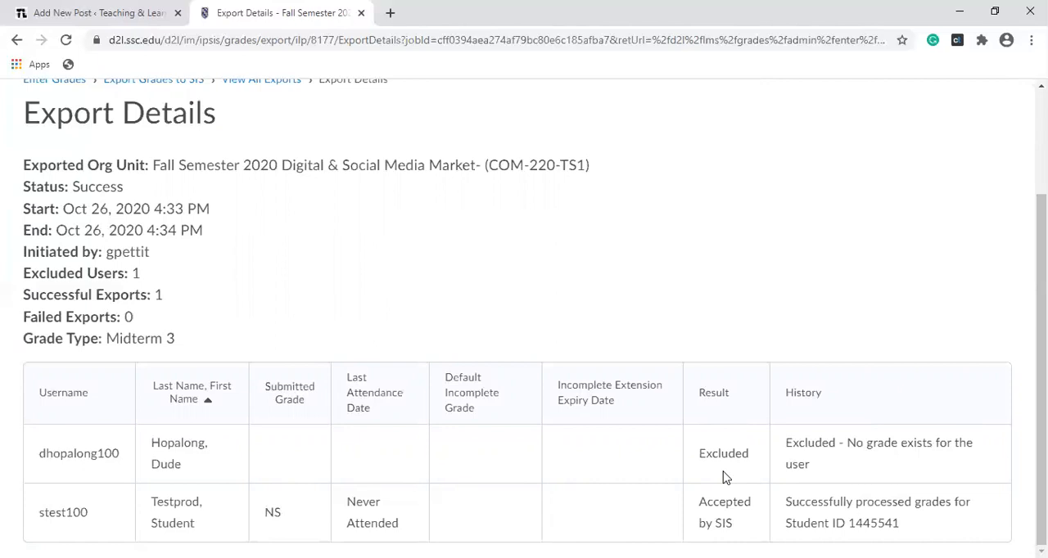
left_click_drag(1040, 352, 1040, 245)
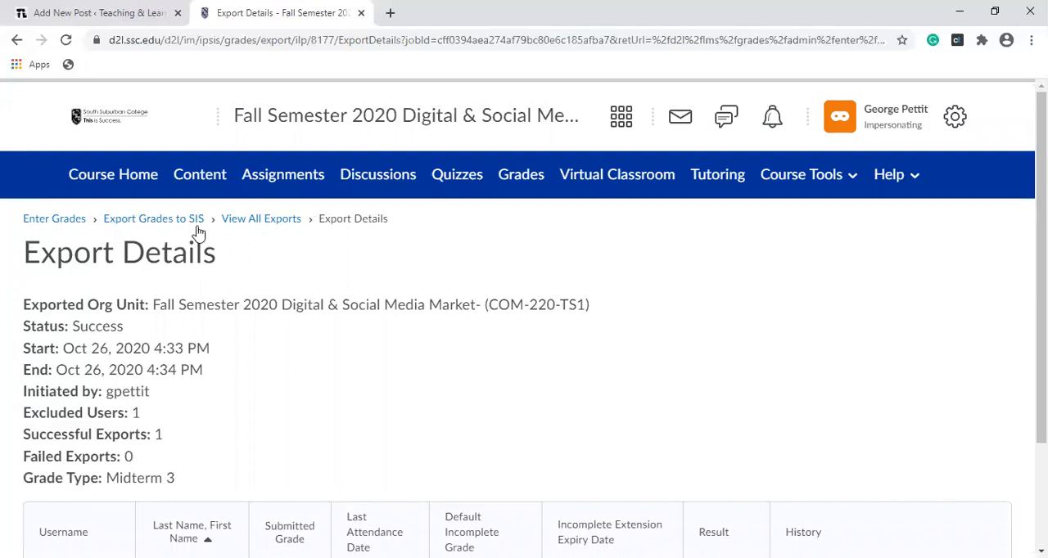
Step: Return to the Export Grades to SIS page and set the grade type to Midterm 2
left_click(154, 219)
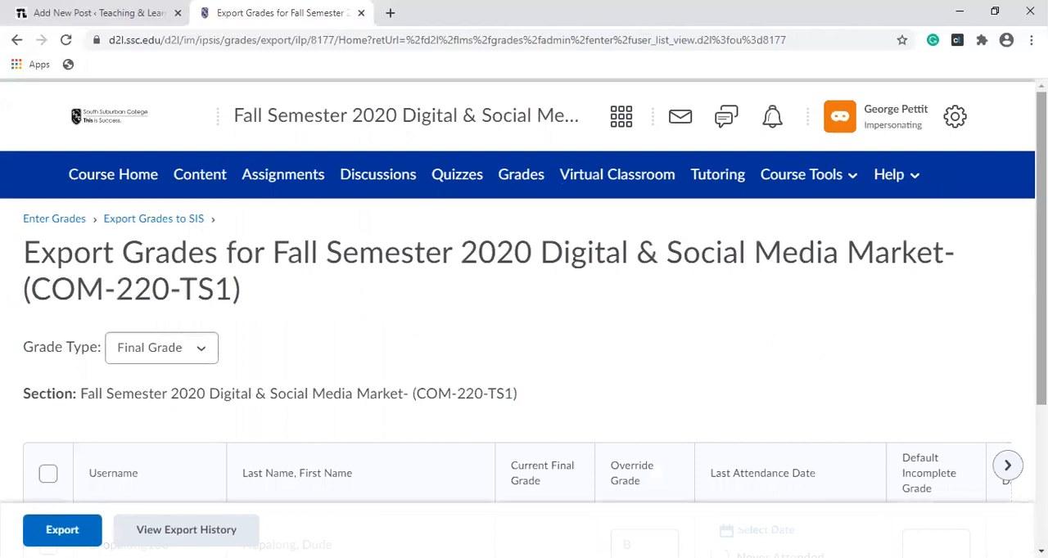
scroll(242, 252, "down", 1)
left_click(201, 286)
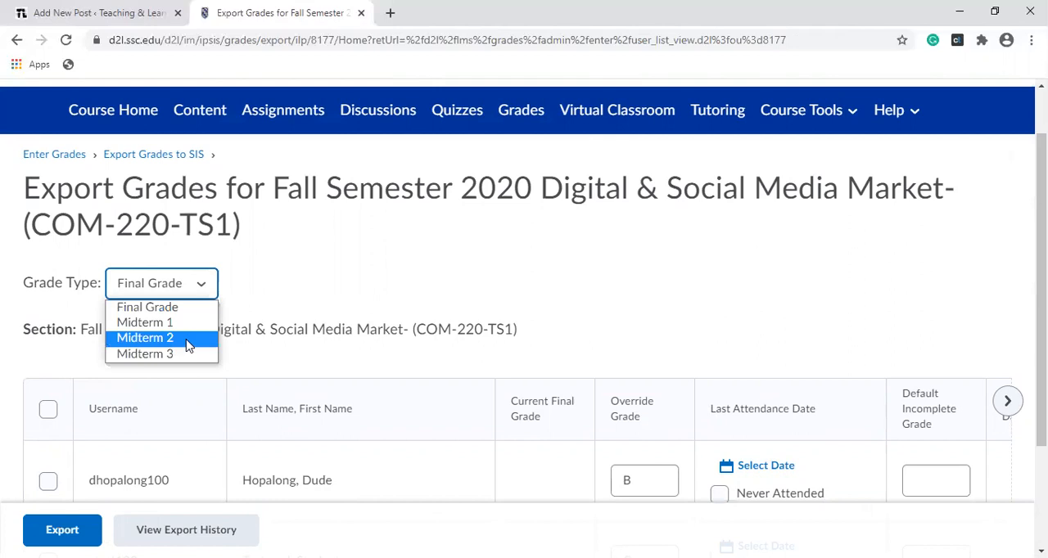
left_click(187, 338)
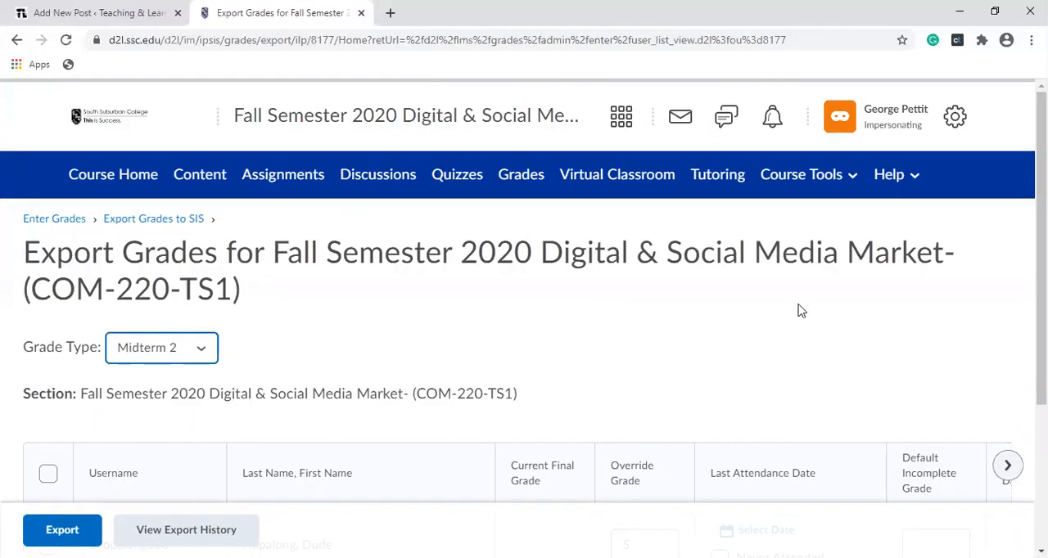
Step: Select all students in the Midterm 2 list and check their status, history and submission dates
scroll(1041, 245, "down", 2)
left_click_drag(1041, 331, 1041, 390)
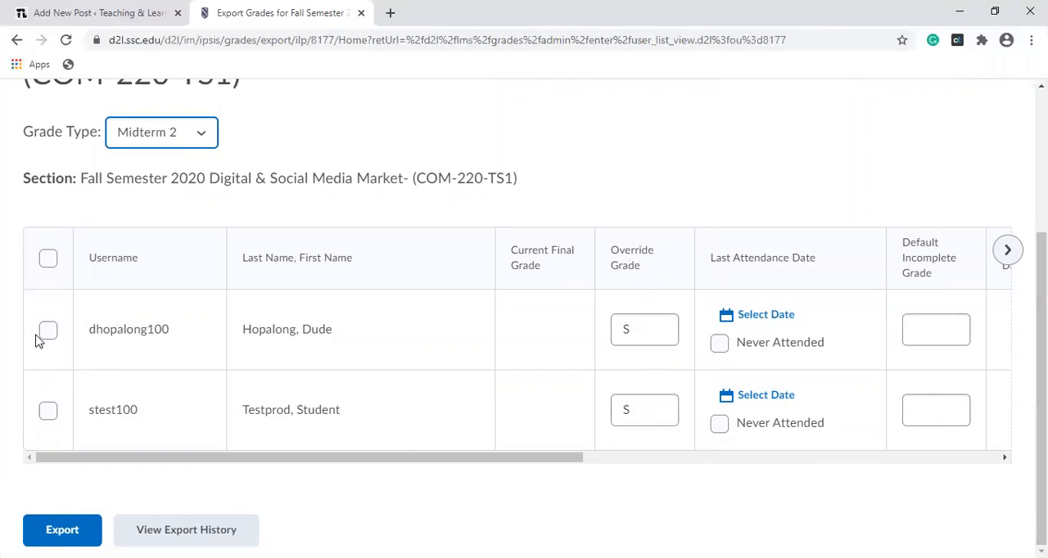
left_click(48, 258)
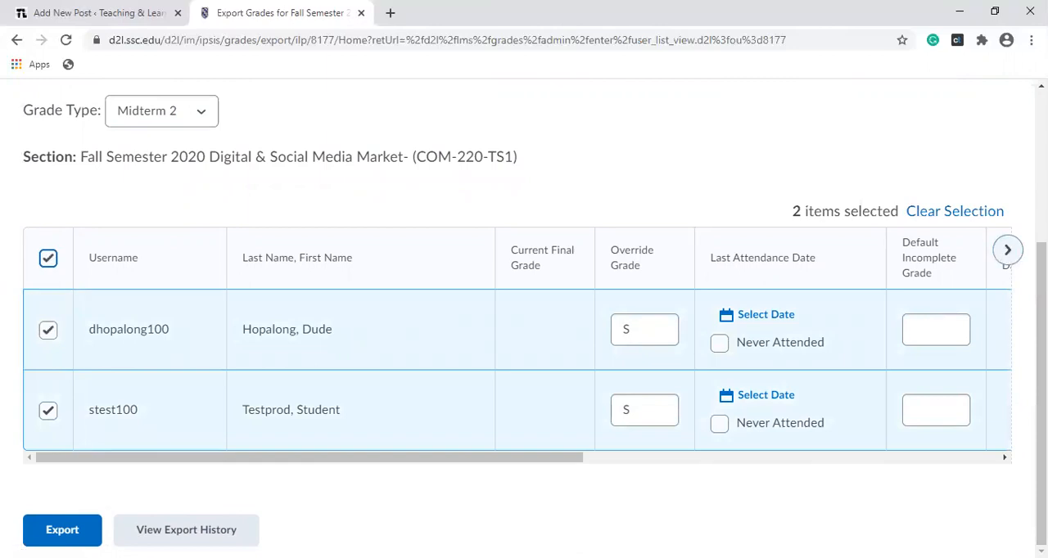
left_click(1008, 250)
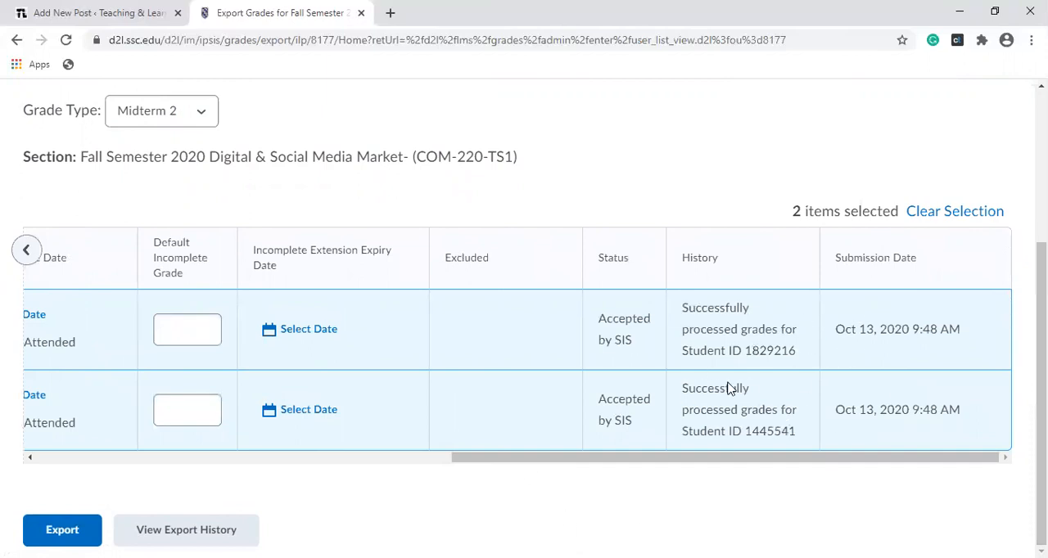
Step: Switch the grade type to Midterm 1 and review the students' override grades, status, history and submission dates
left_click(211, 118)
left_click(195, 150)
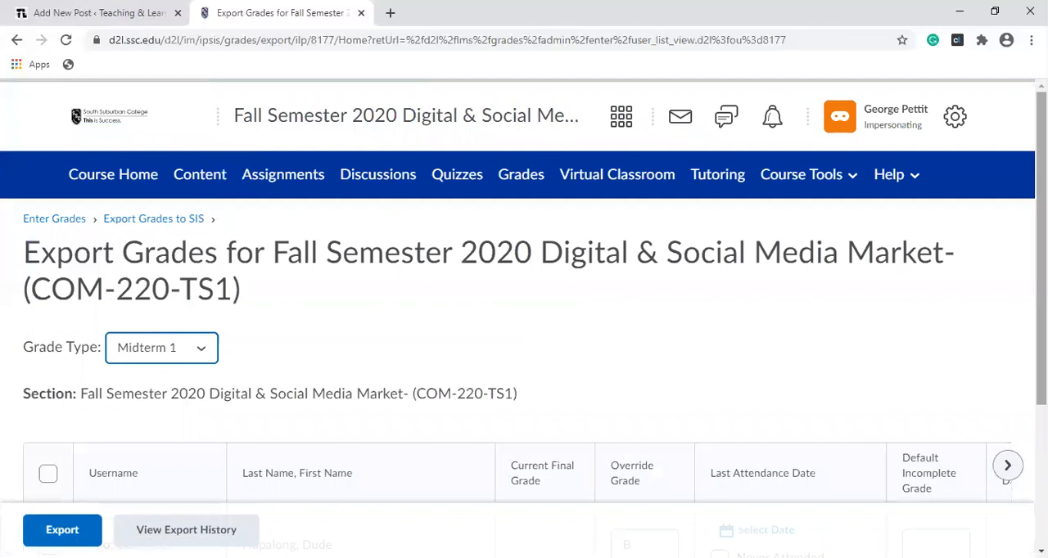
scroll(478, 301, "down", 3)
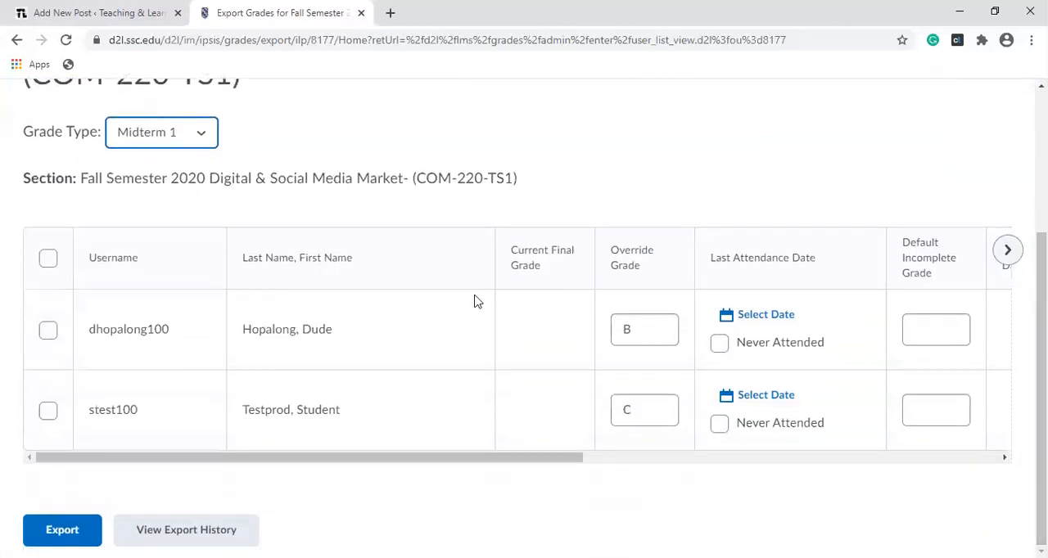
left_click_drag(515, 461, 776, 420)
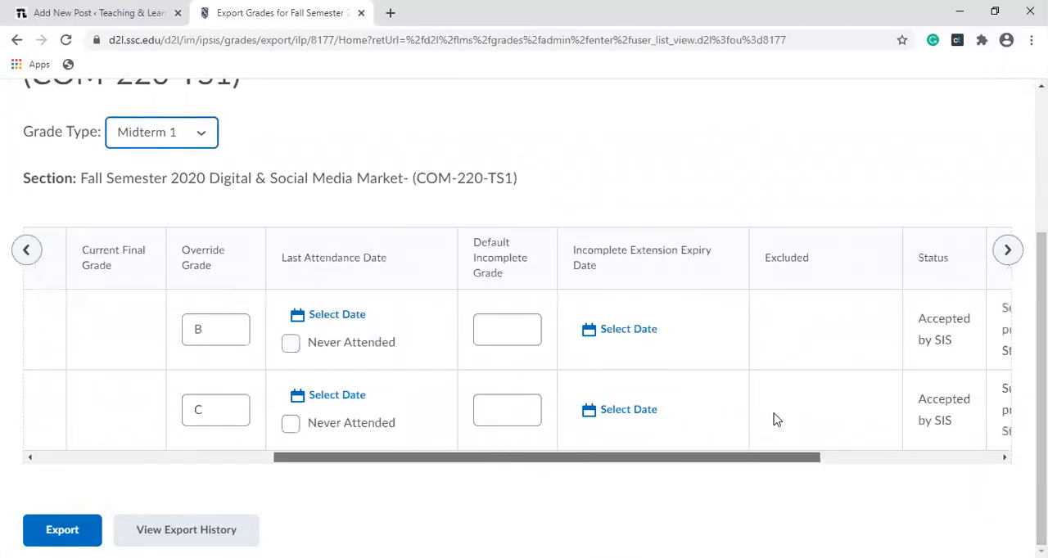
scroll(776, 420, "right", 4)
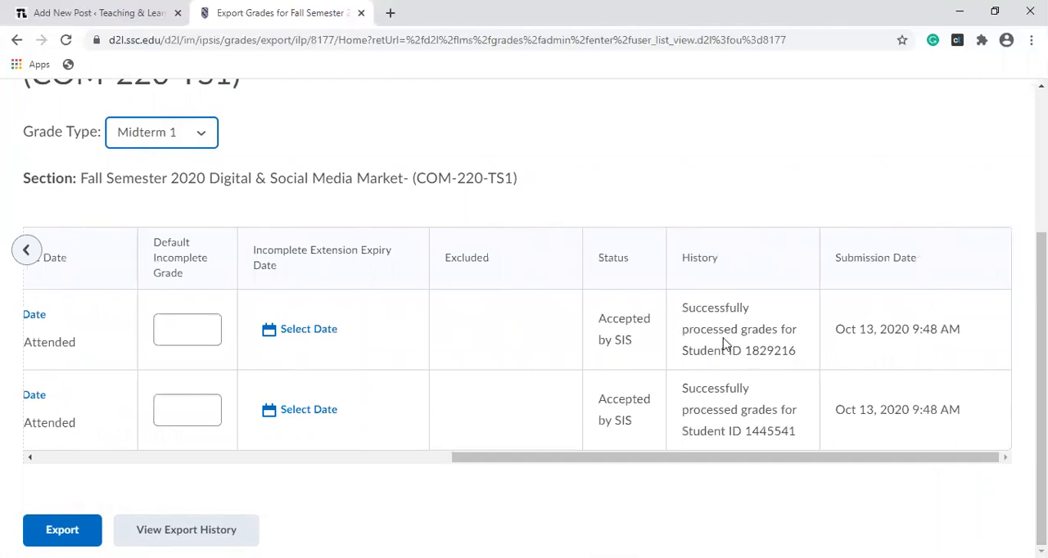
left_click_drag(618, 463, 194, 489)
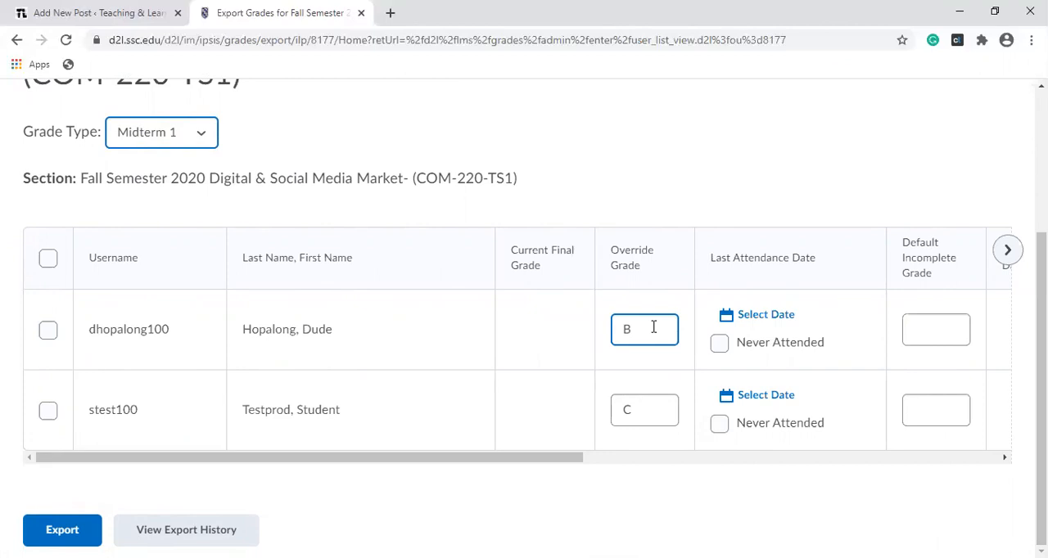
Step: Switch the grade type to Final Grade and review the students' override grades, status, history and submission dates
left_click(201, 133)
left_click(197, 157)
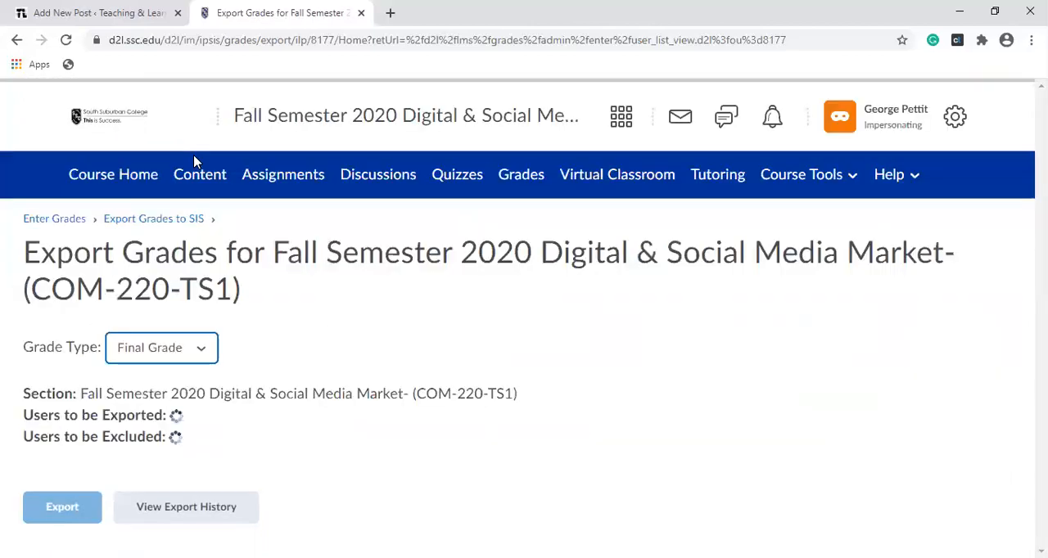
left_click_drag(1040, 239, 1040, 381)
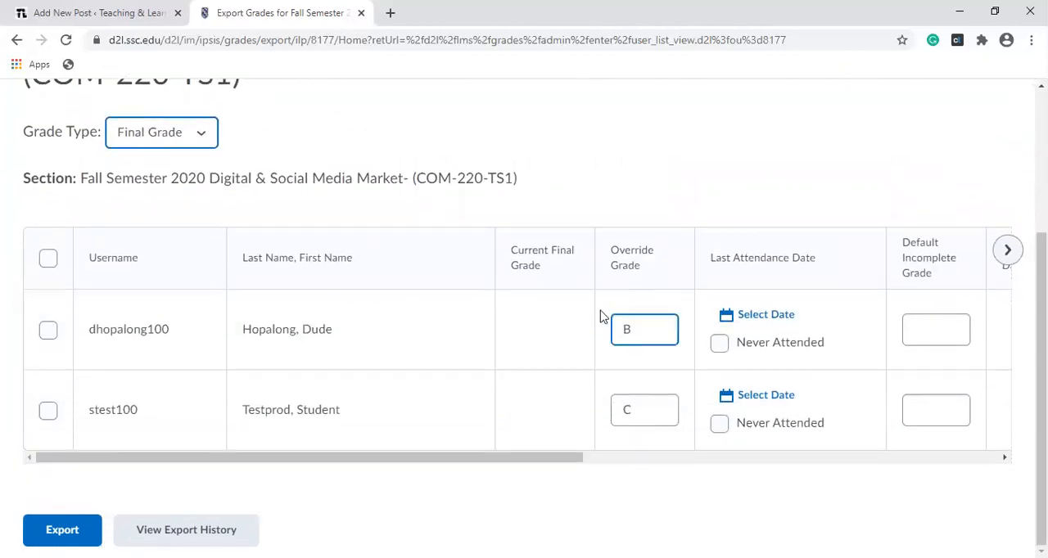
left_click(1008, 254)
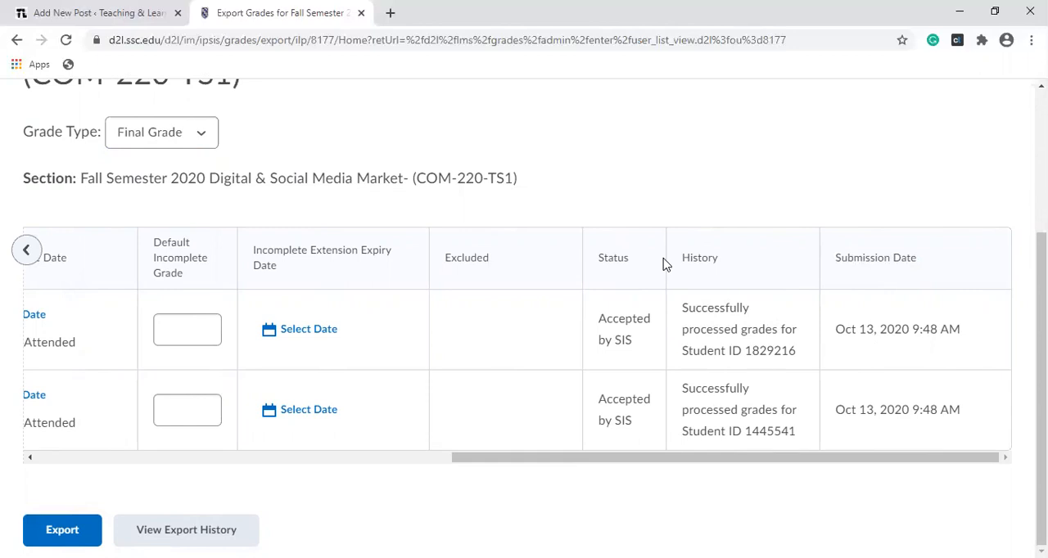
Step: Open the course's grade export history and review the outcome, start and end times of the listed exports
left_click(29, 248)
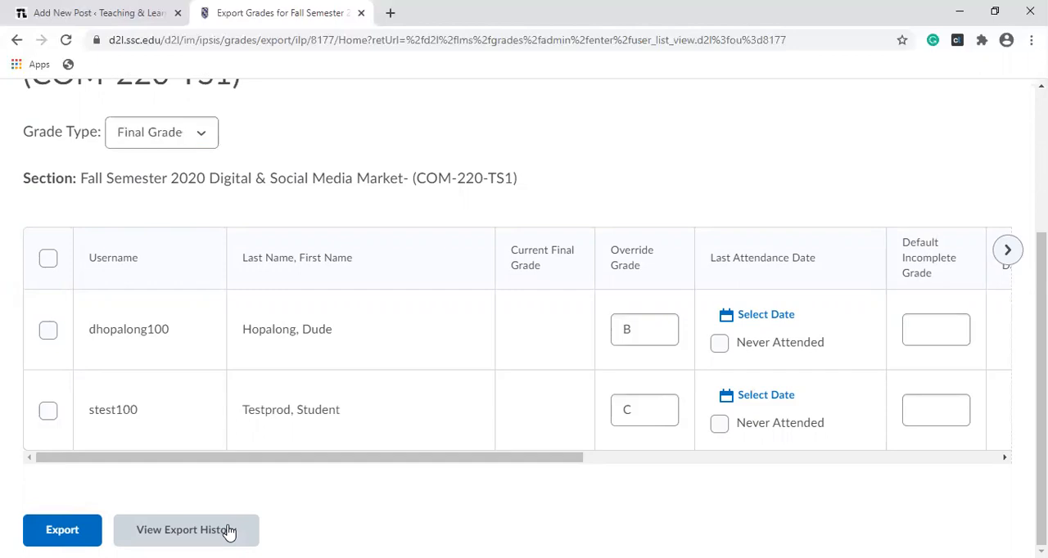
left_click(186, 530)
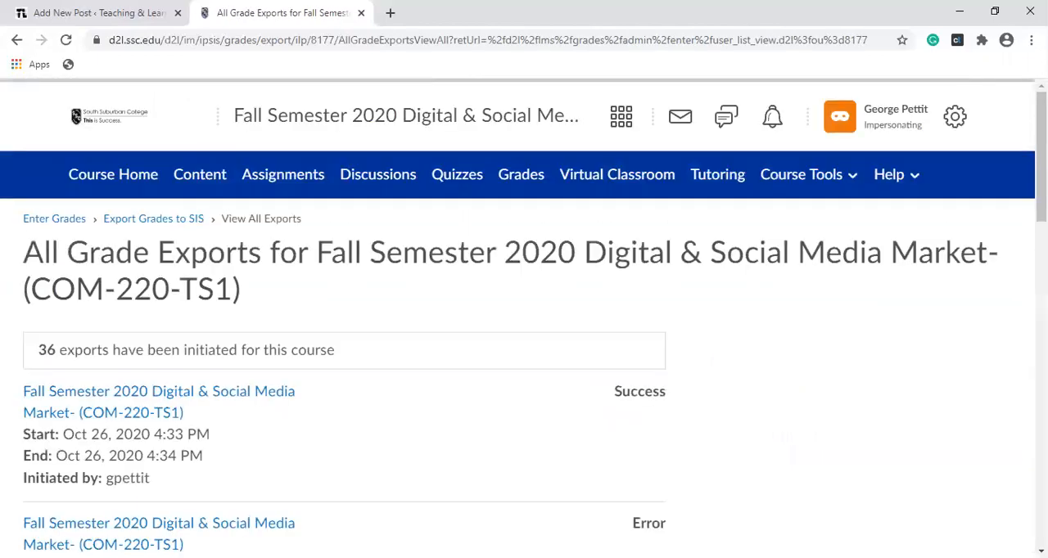
scroll(524, 320, "down", 7)
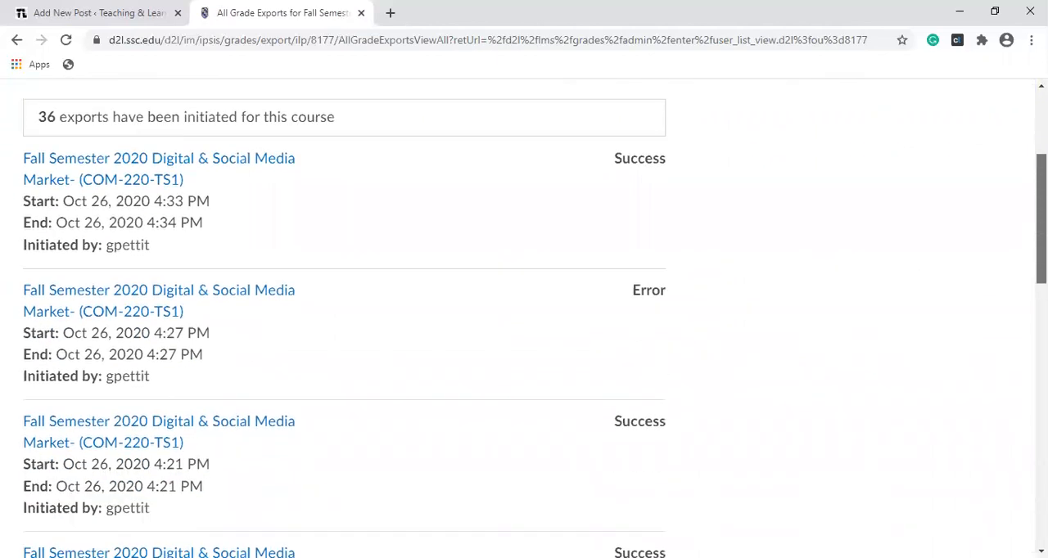
scroll(1021, 406, "down", 2)
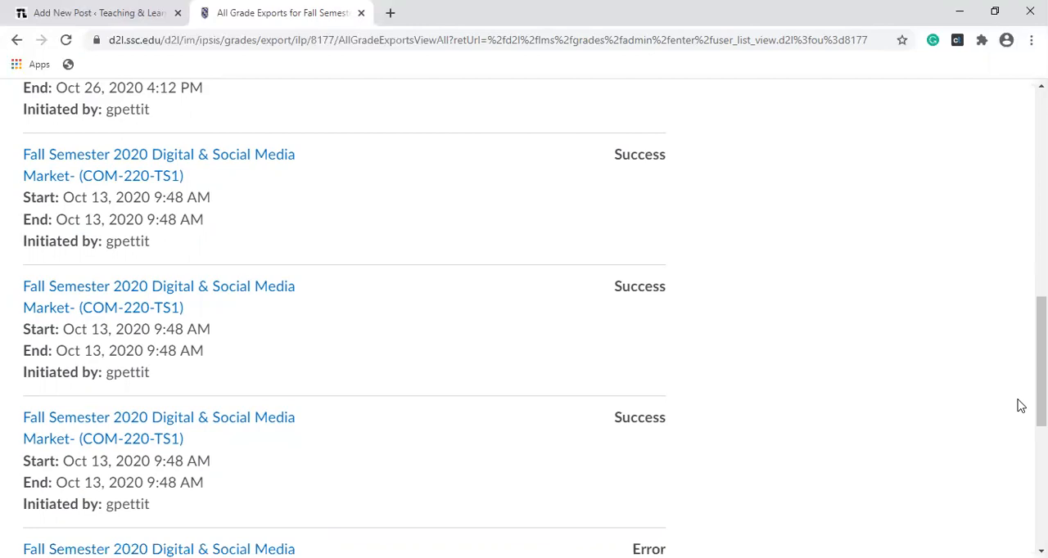
left_click_drag(1041, 360, 1040, 151)
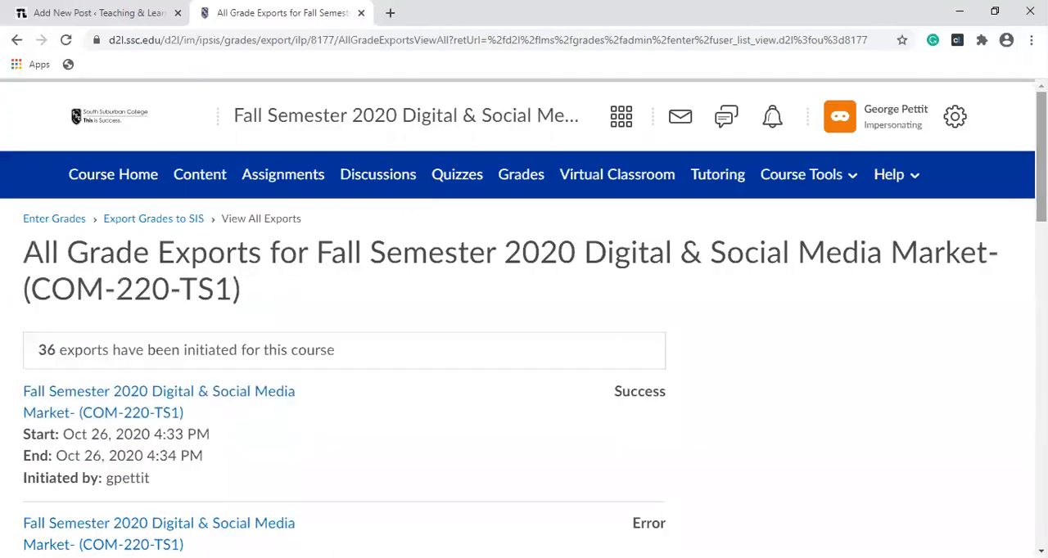
Step: Return to the Export Grades to SIS page and check the Final Grade status, history and submission date of each student
left_click(163, 227)
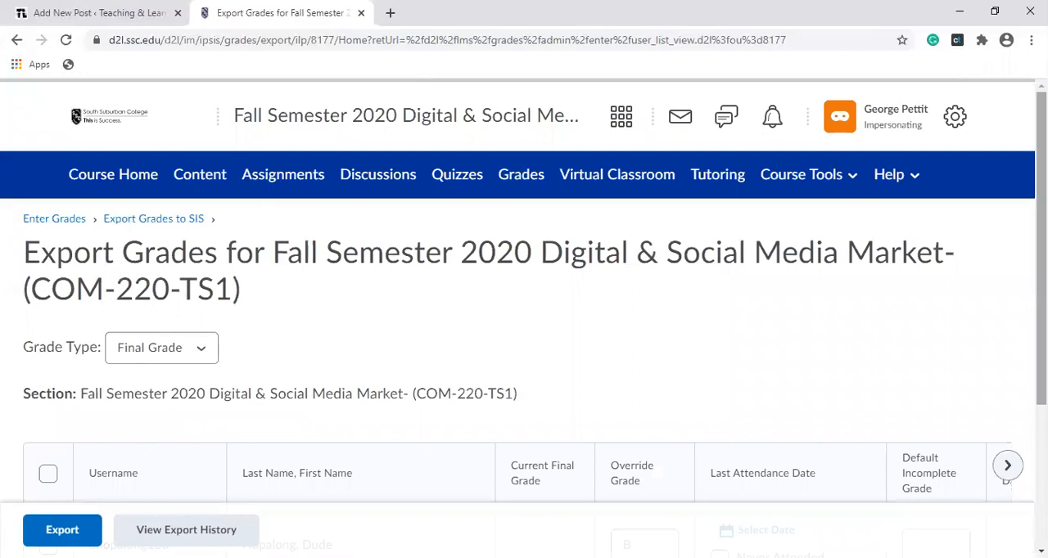
scroll(743, 237, "down", 2)
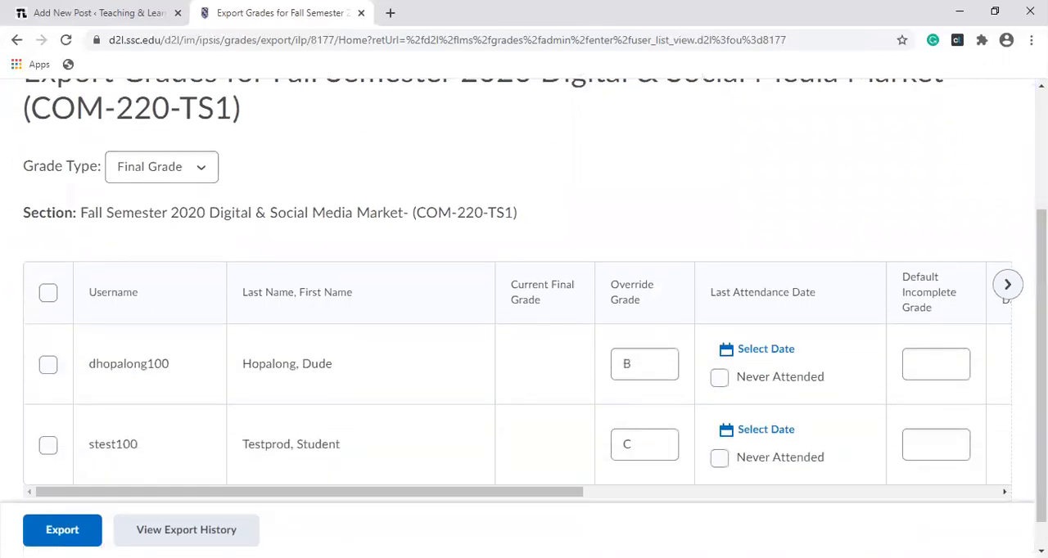
left_click(1007, 284)
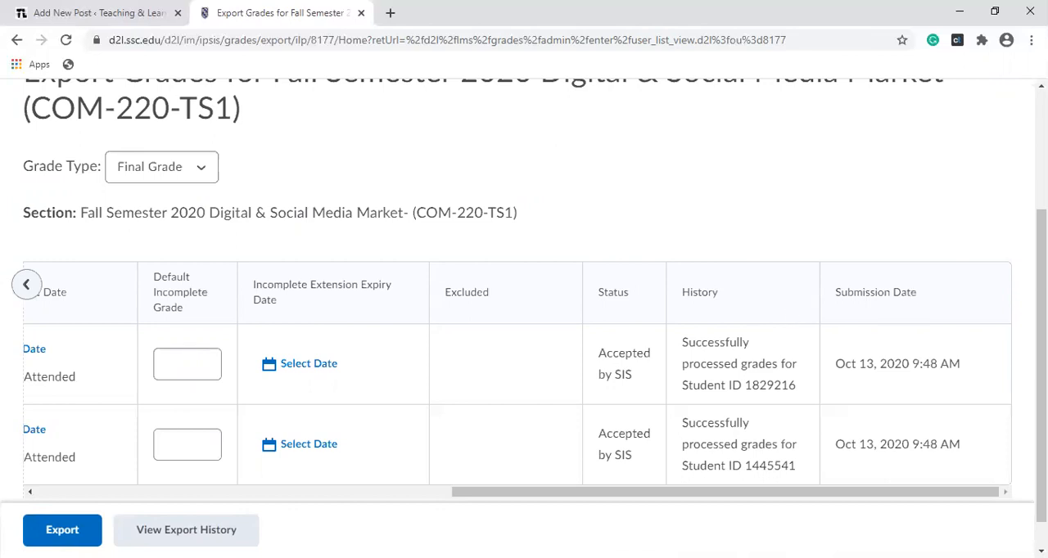
Step: Open the course Classlist and review the enrolled users' usernames, Org Defined IDs, roles and last access
scroll(1041, 344, "up", 1)
scroll(1042, 344, "up", 2)
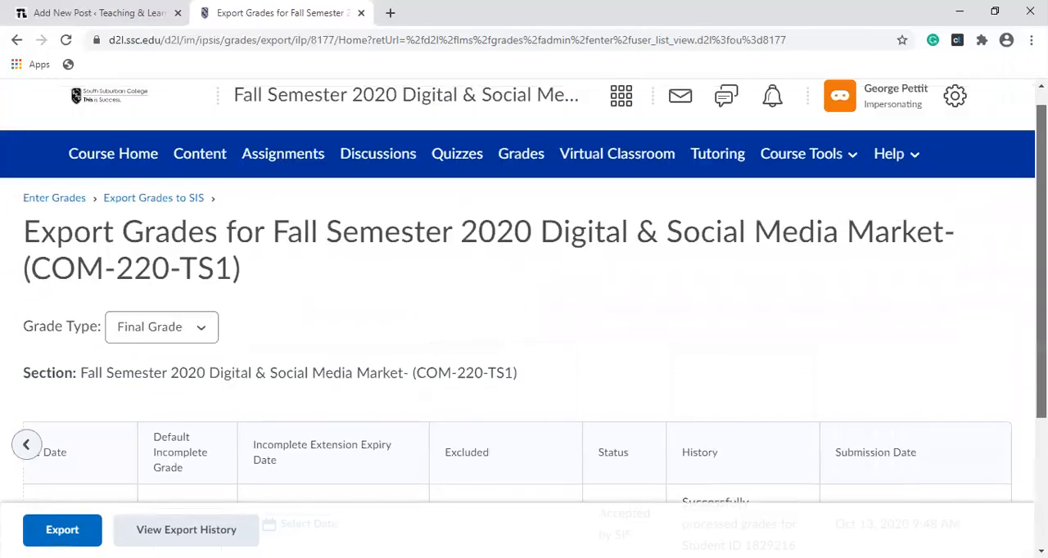
left_click(778, 162)
left_click(770, 245)
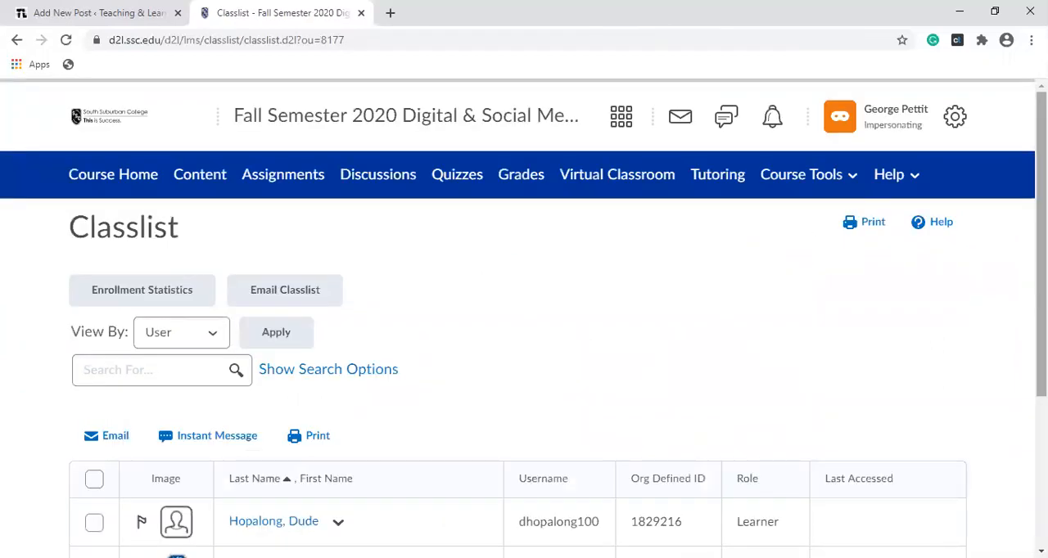
scroll(769, 245, "down", 2)
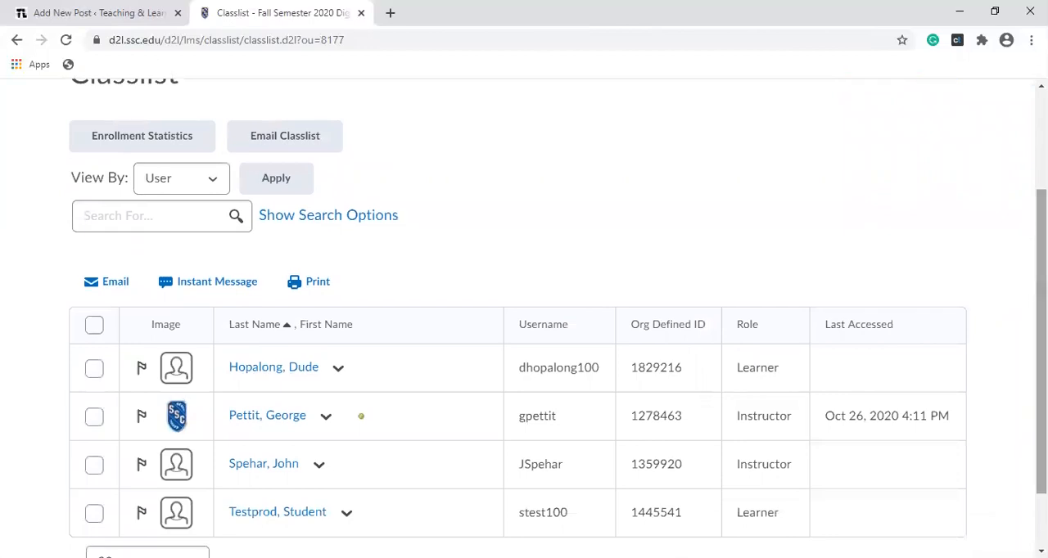
scroll(523, 328, "down", 1)
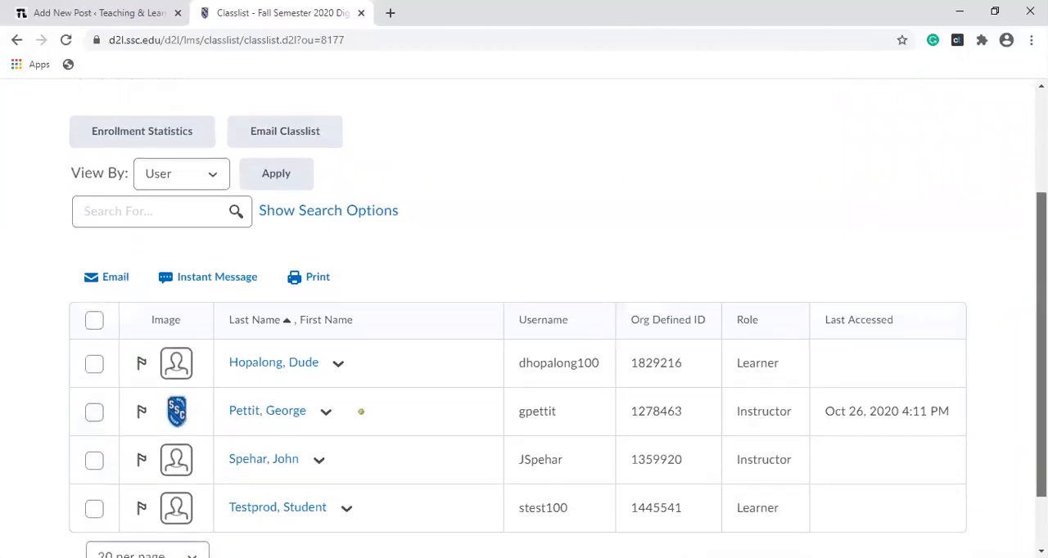
scroll(524, 327, "up", 3)
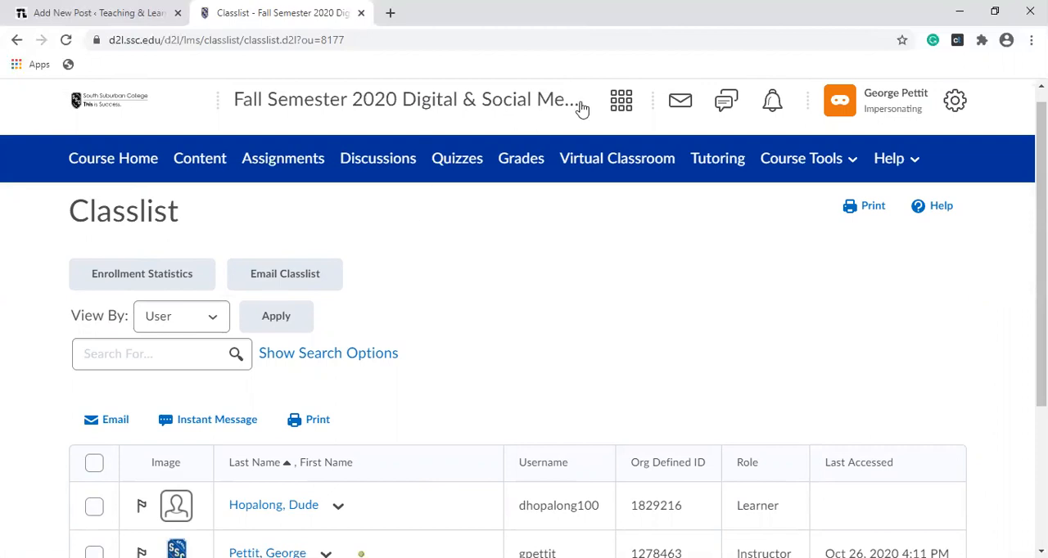
Step: Open the course's Grades area from the Classlist
left_click(526, 159)
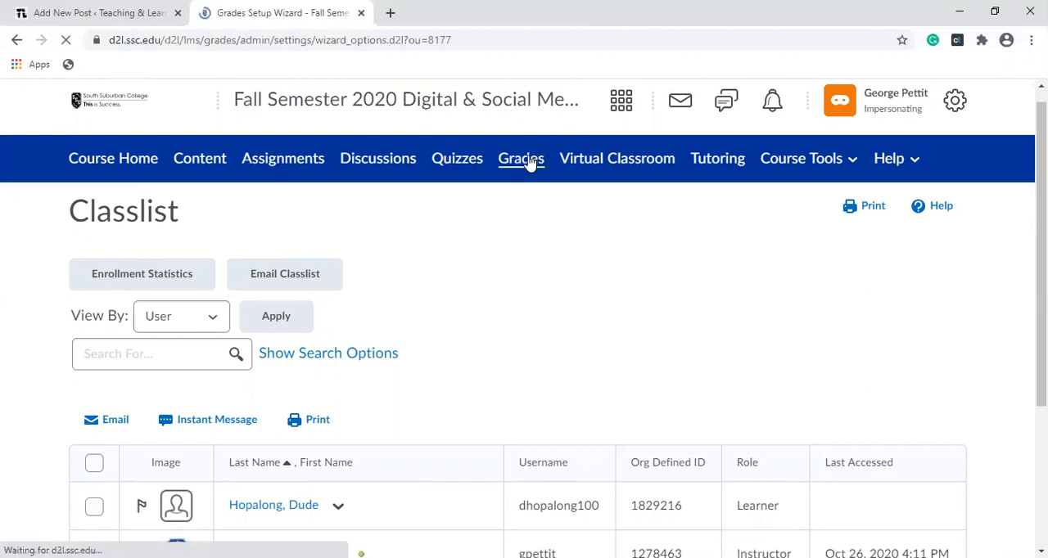